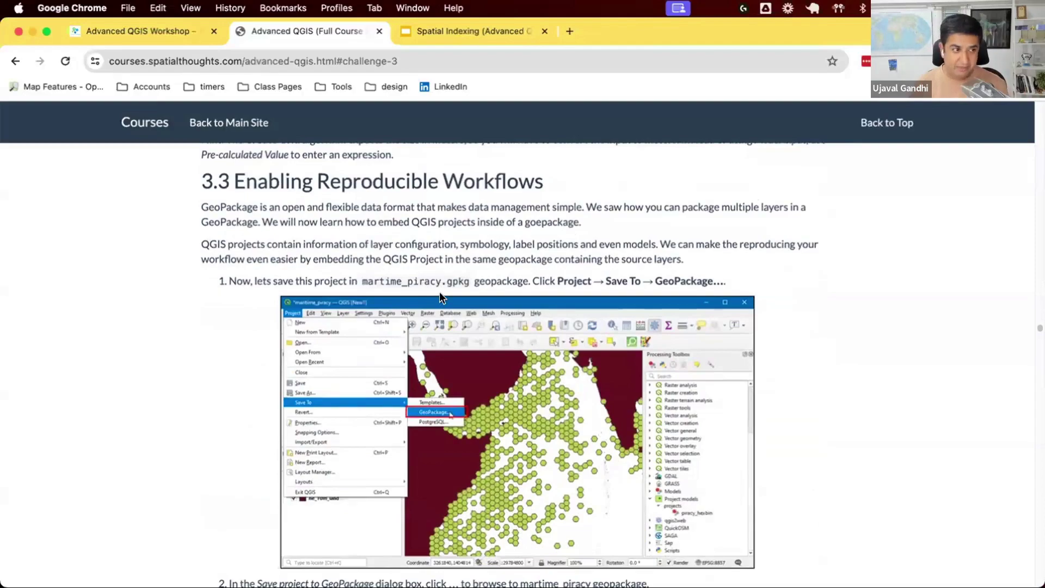
Step: Switch from the Chrome course page back to the main QGIS map window
{"action": "key", "text": "super+Tab"}
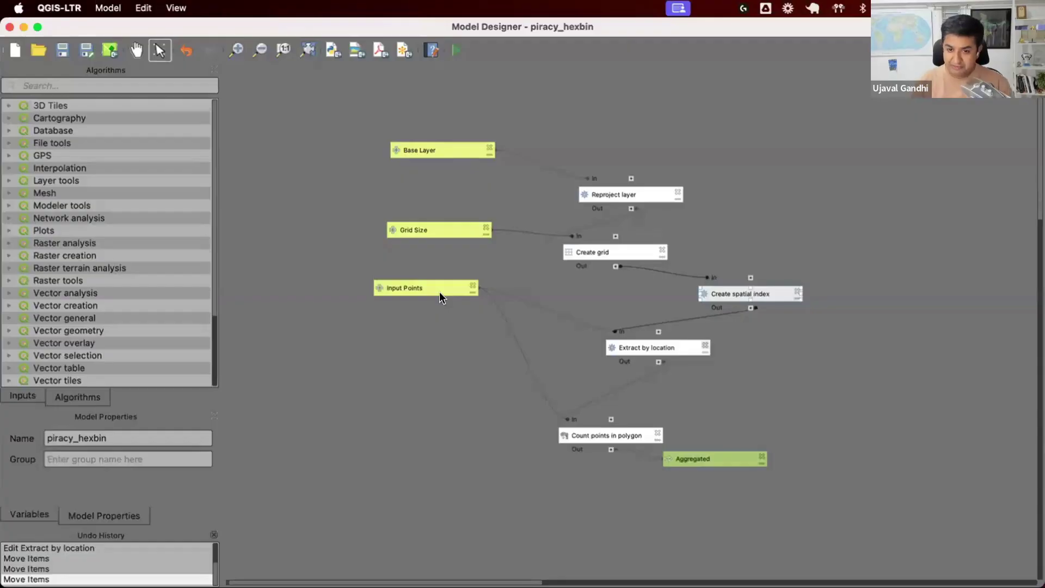
{"action": "key", "text": "super+grave"}
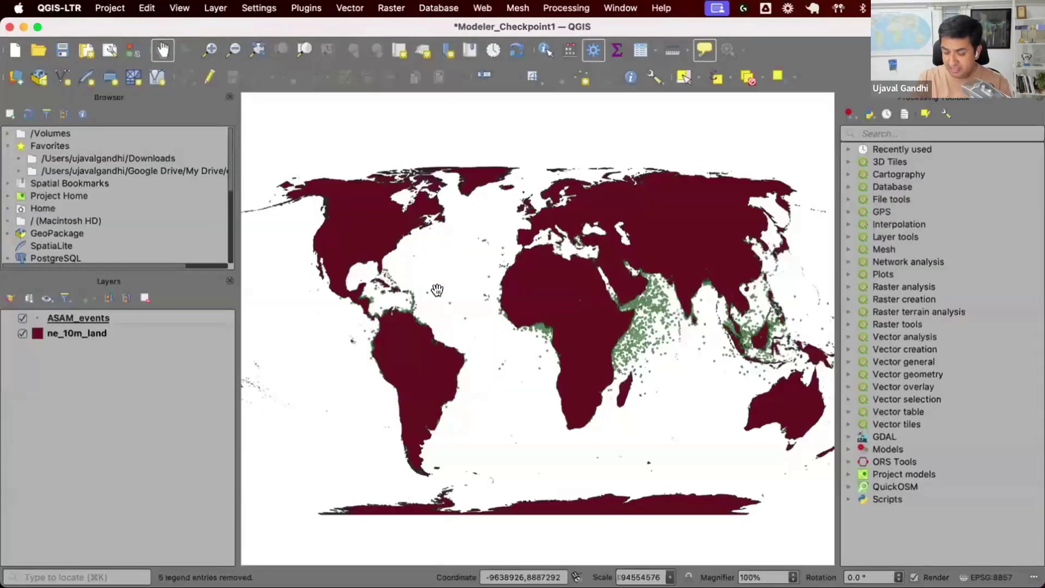
Step: Expand maritime_piracy.gpkg under Downloads to view its ASAM_events and ne_10m_land layers
{"action": "double_click", "coordinate": [138, 156]}
{"action": "scroll", "coordinate": [126, 187], "scroll_direction": "down", "scroll_amount": 5}
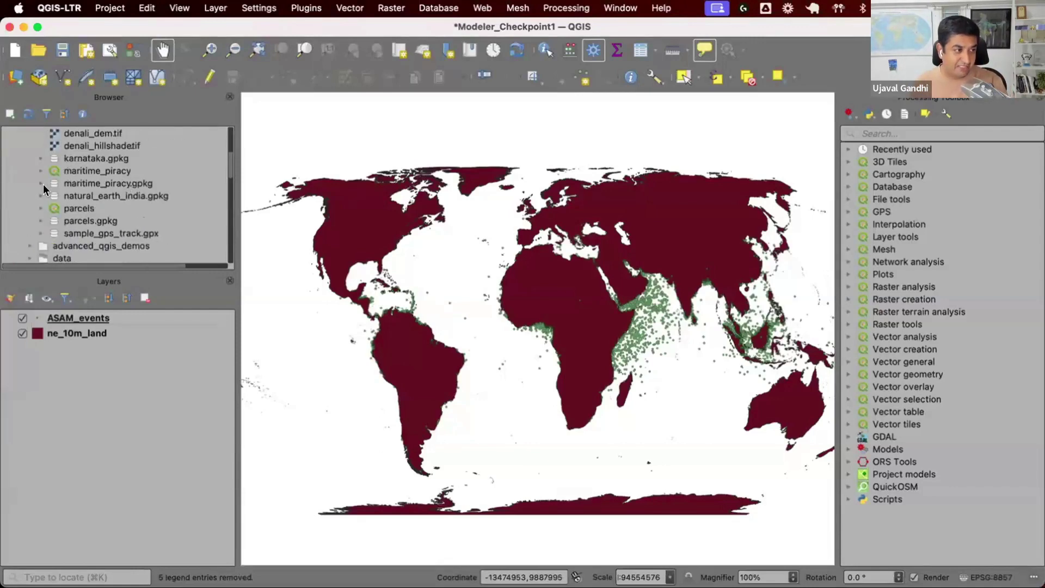
{"action": "left_click", "coordinate": [41, 183]}
{"action": "left_click", "coordinate": [80, 195]}
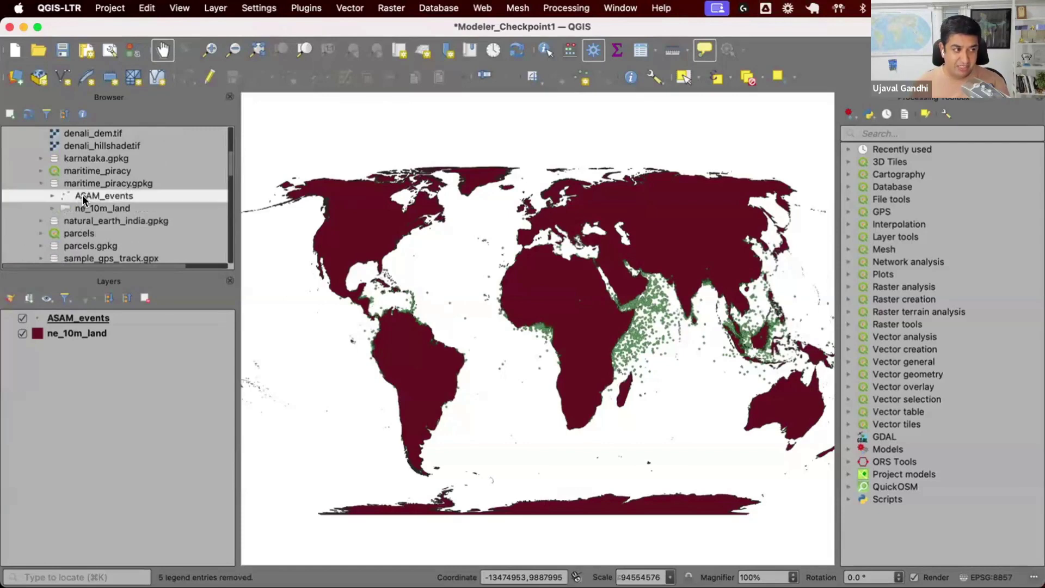
{"action": "left_click", "coordinate": [117, 203]}
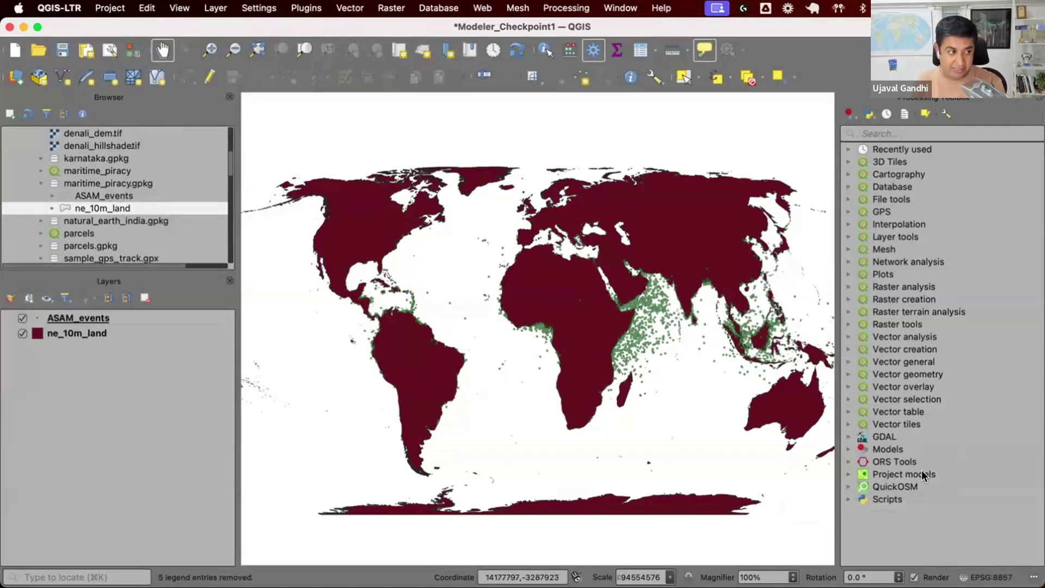
Step: Collapse the GeoPackage and expand Project models to show the piracy_hexbin model
{"action": "double_click", "coordinate": [139, 182]}
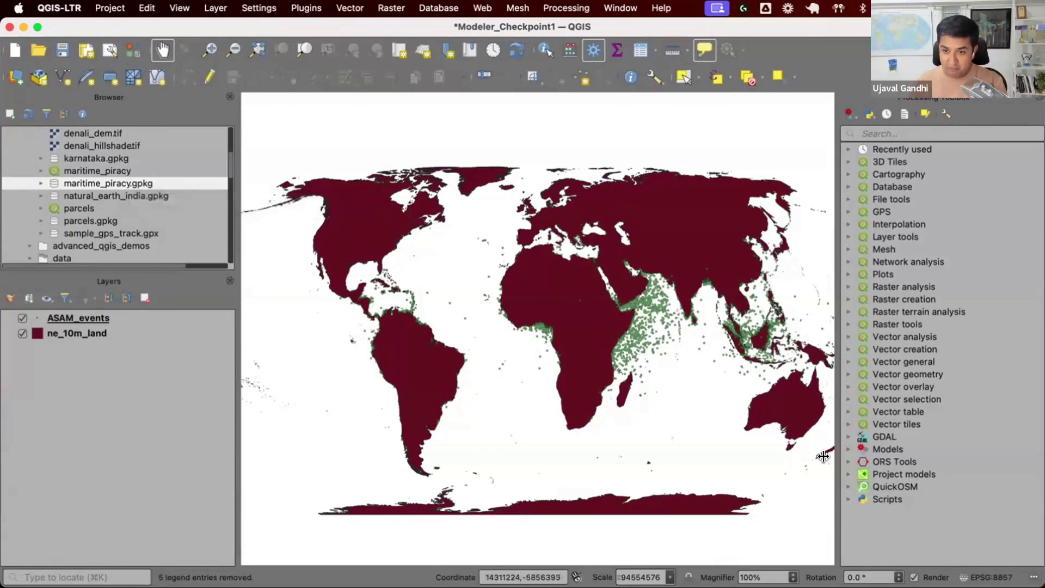
{"action": "double_click", "coordinate": [875, 476]}
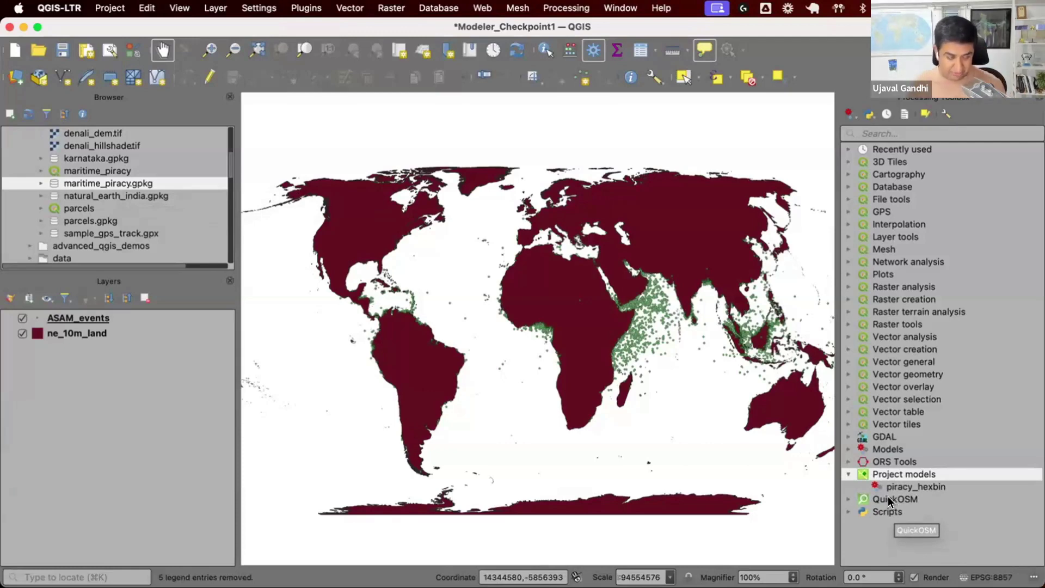
{"action": "key", "text": "super+Tab"}
{"action": "key", "text": "super+Tab"}
{"action": "key", "text": "super+Tab"}
{"action": "key", "text": "super+Tab"}
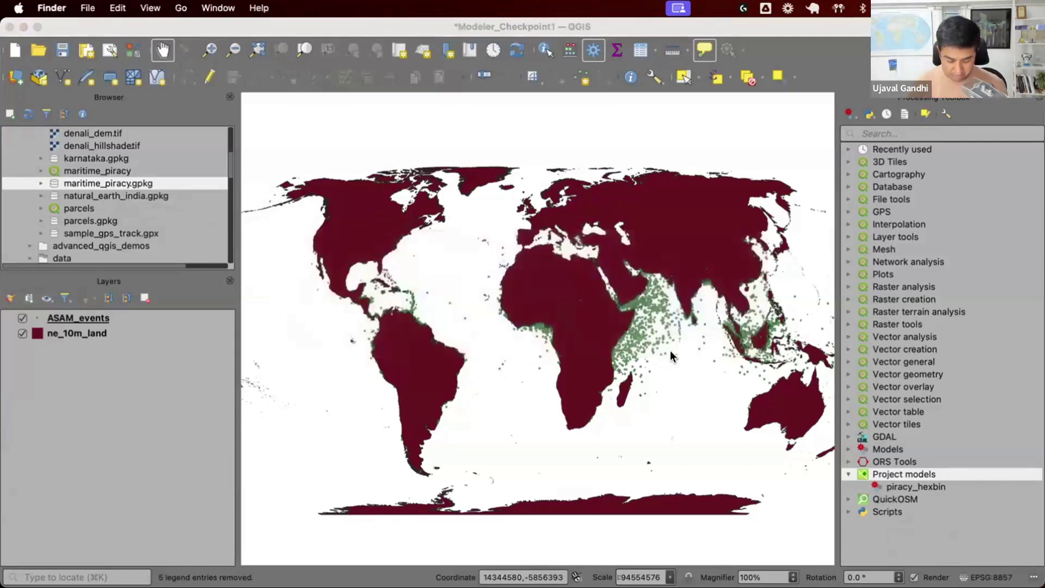
{"action": "key", "text": "super+n"}
{"action": "left_click", "coordinate": [250, 237]}
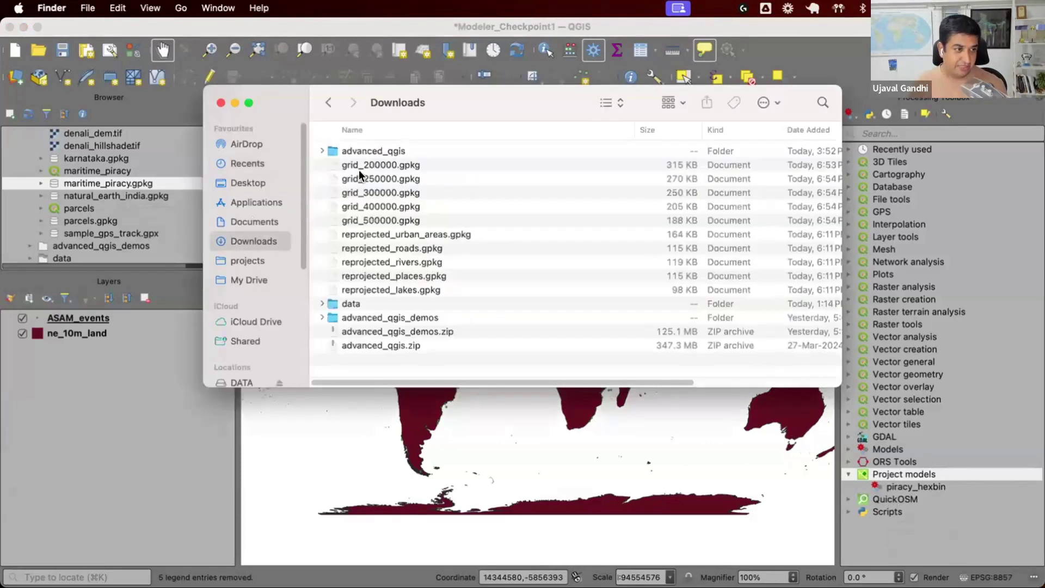
{"action": "double_click", "coordinate": [362, 152]}
{"action": "left_click", "coordinate": [404, 260]}
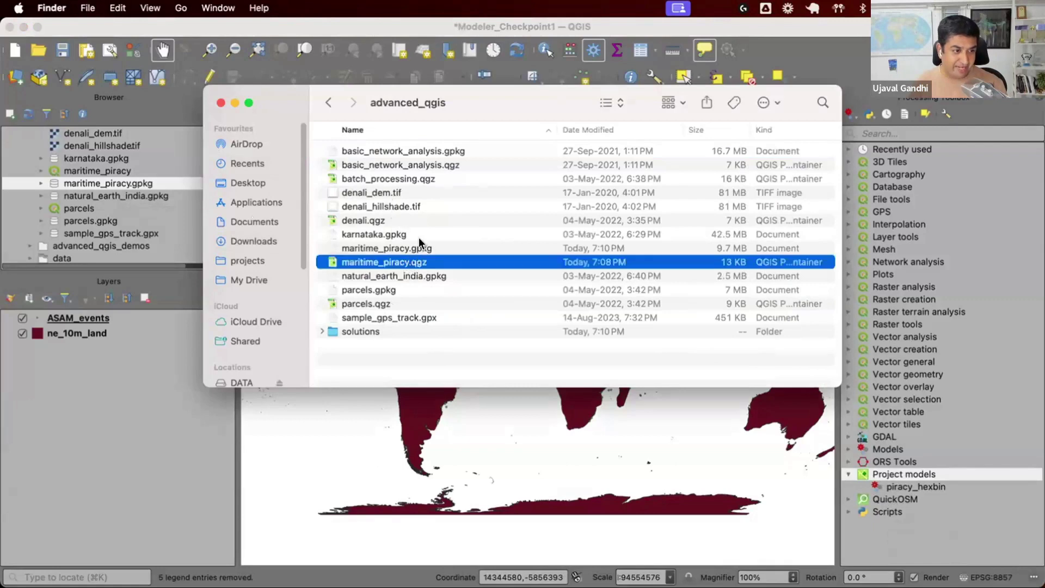
{"action": "left_click", "coordinate": [426, 248]}
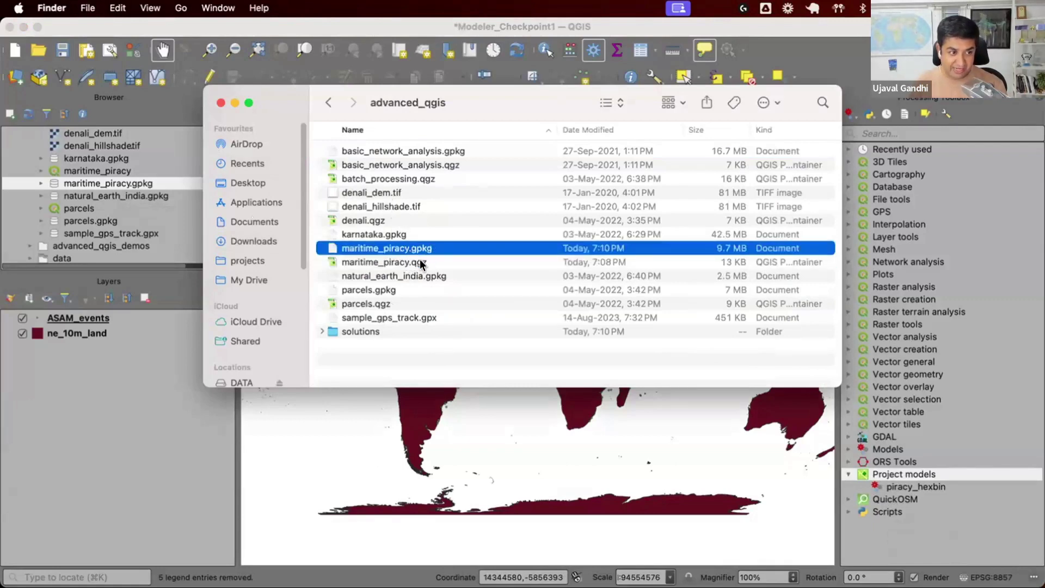
{"action": "left_click", "coordinate": [426, 262]}
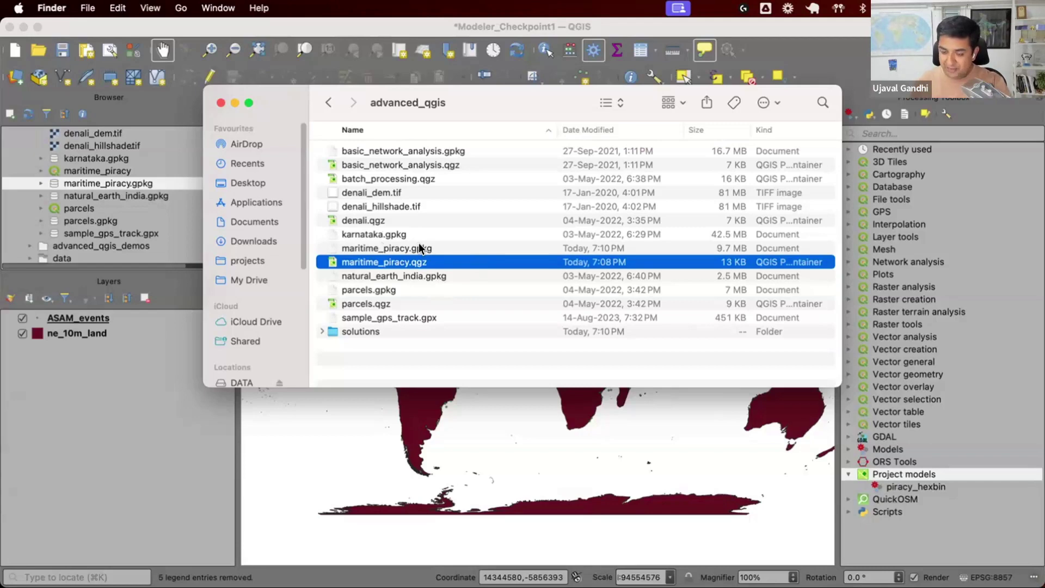
{"action": "left_click", "coordinate": [37, 480]}
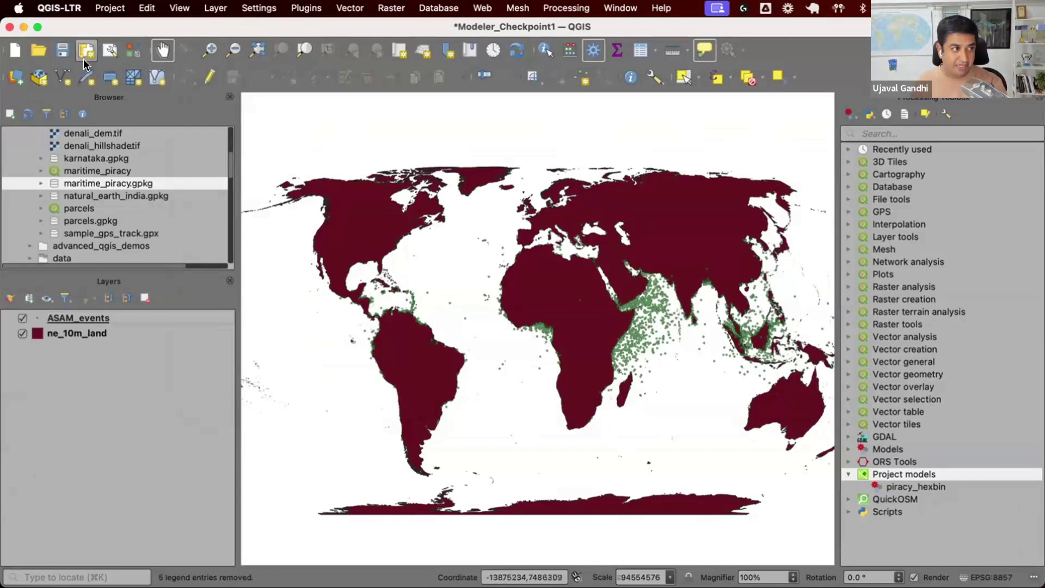
Step: Start Project > Save To > GeoPackage and select maritime_piracy.gpkg in advanced_qgis as destination
{"action": "left_click", "coordinate": [107, 9]}
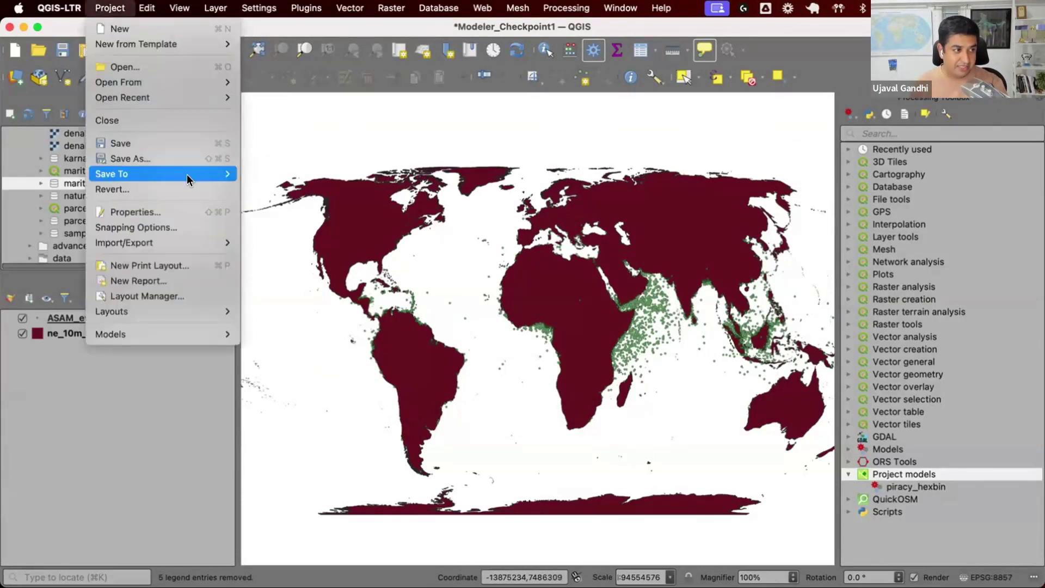
{"action": "mouse_move", "coordinate": [188, 174]}
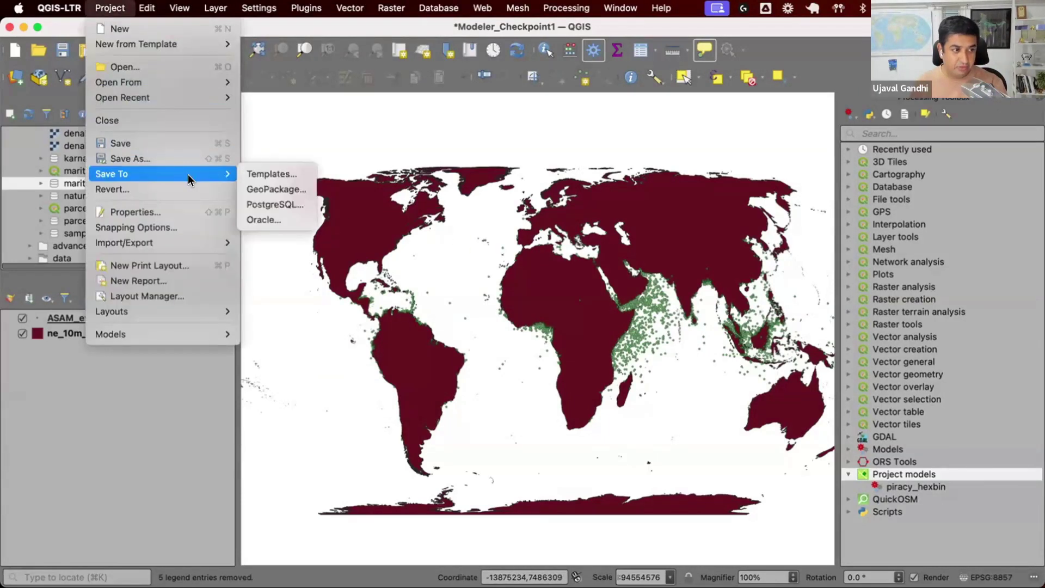
{"action": "left_click", "coordinate": [304, 188]}
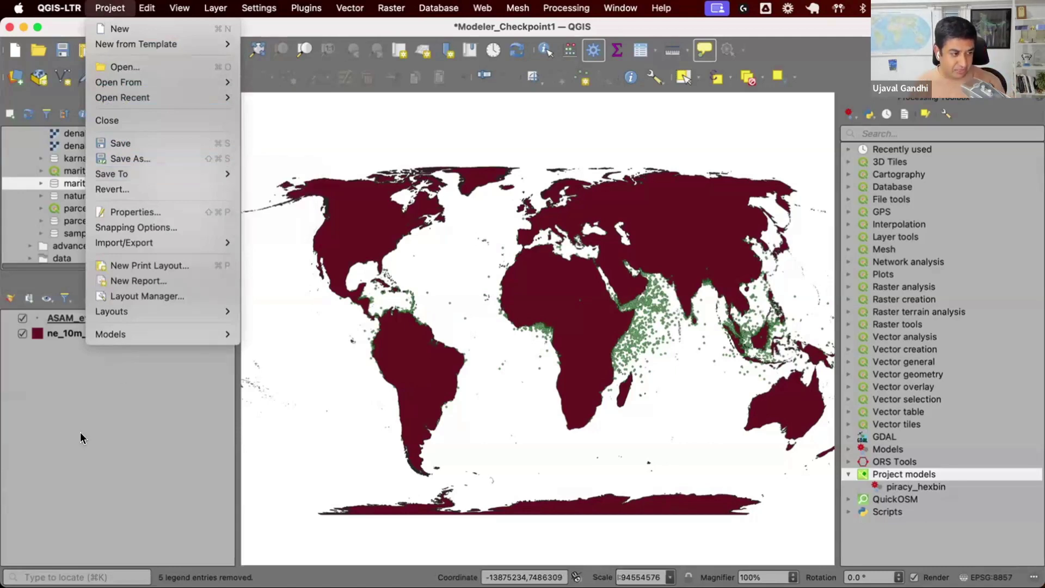
{"action": "left_click", "coordinate": [91, 8]}
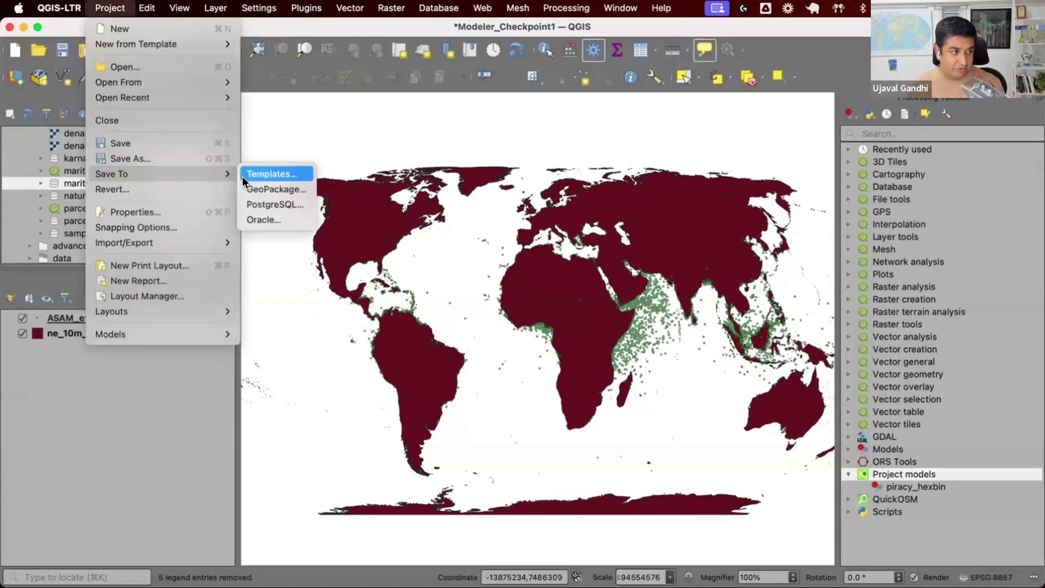
{"action": "left_click", "coordinate": [249, 188]}
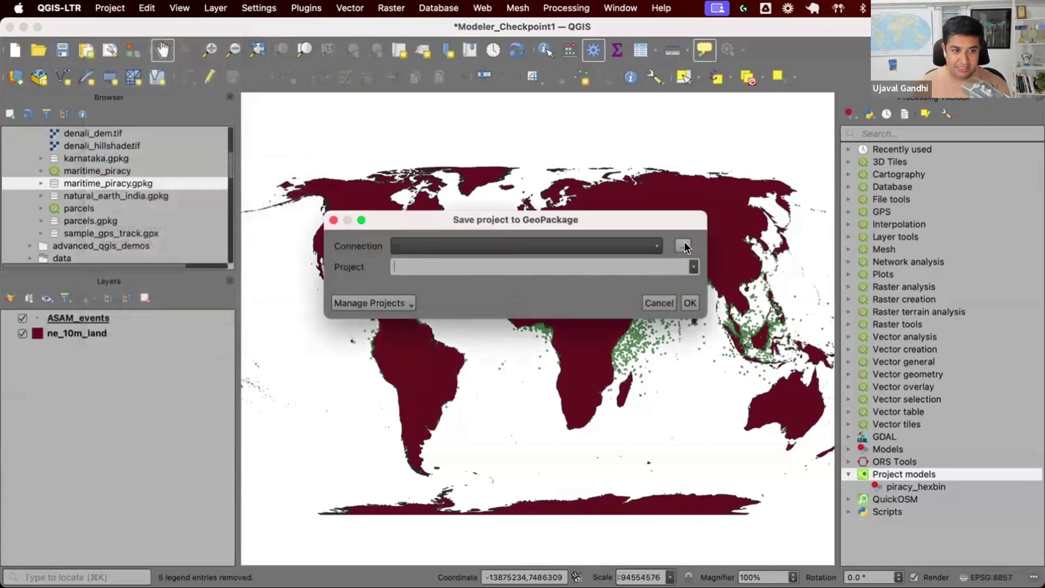
{"action": "left_click", "coordinate": [684, 243]}
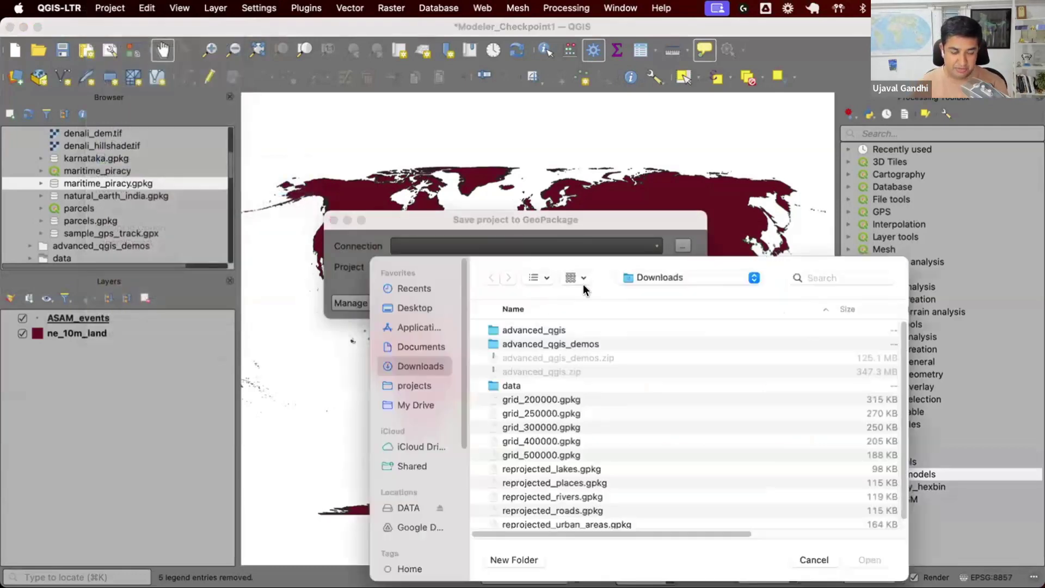
{"action": "double_click", "coordinate": [528, 330]}
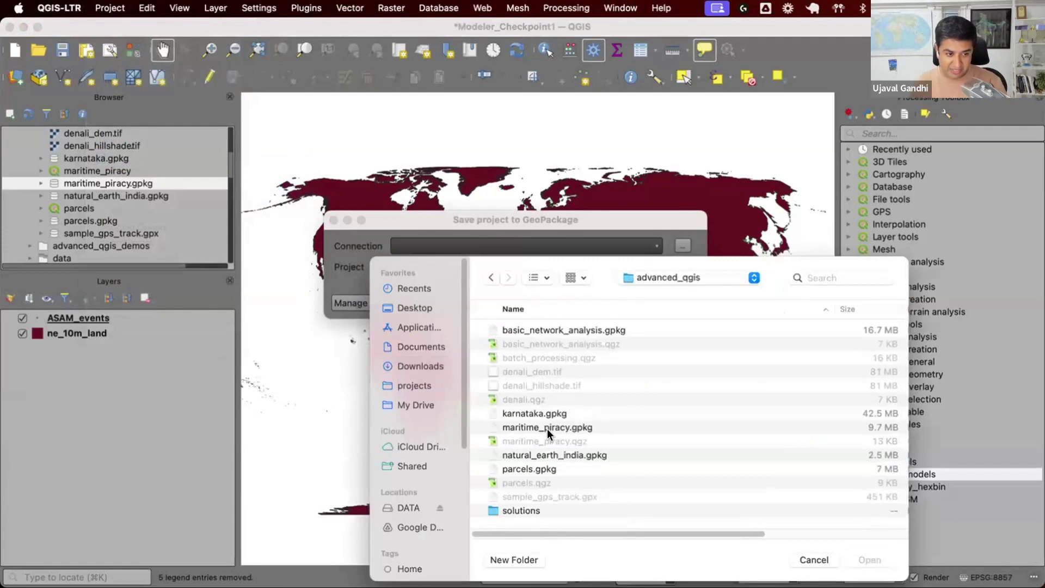
{"action": "left_click", "coordinate": [547, 428]}
{"action": "left_click", "coordinate": [868, 560]}
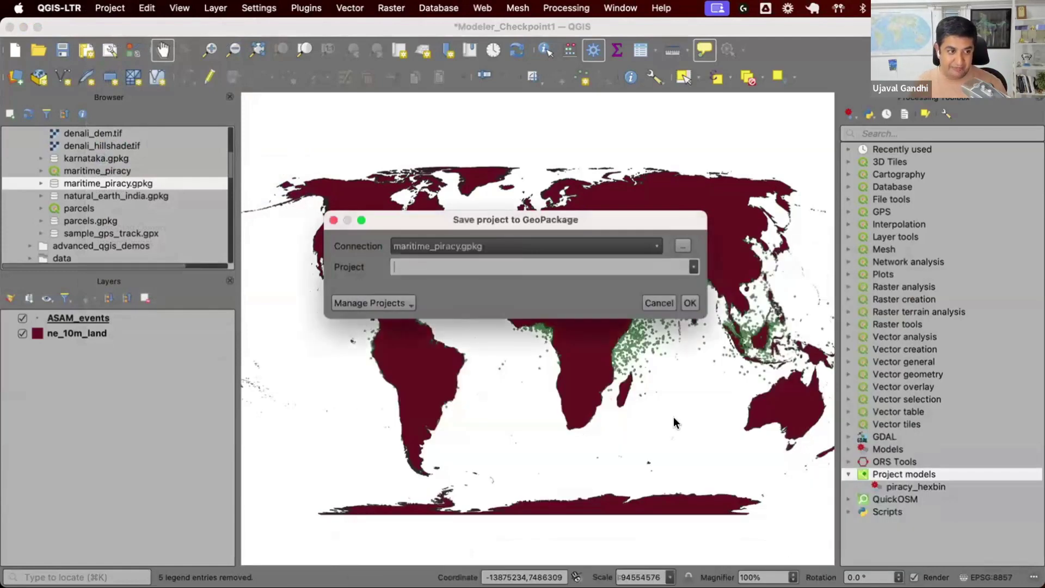
Step: Name the project 'Hex bin Analysis' and confirm the save
{"action": "left_click", "coordinate": [520, 266]}
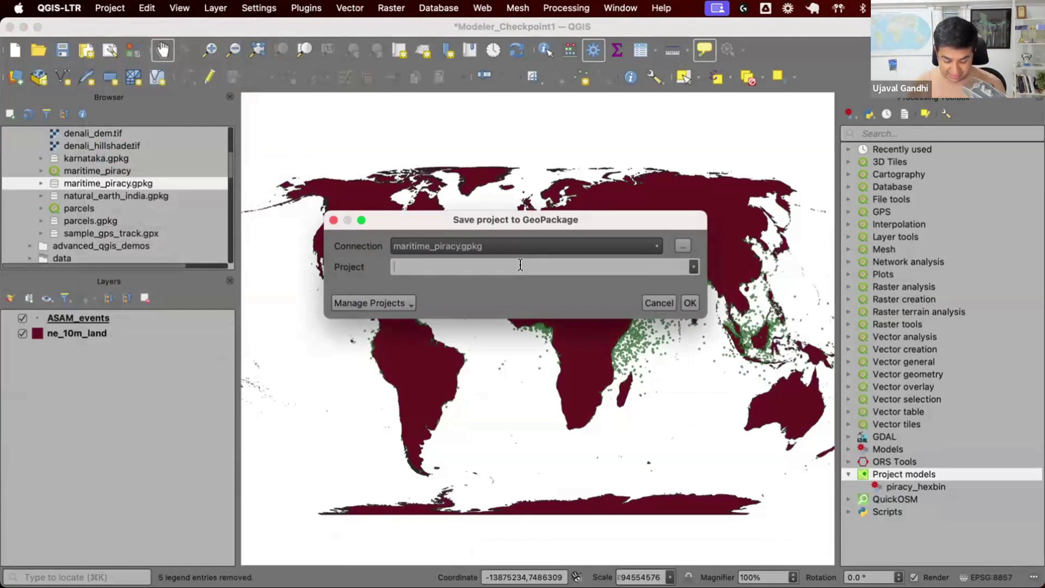
{"action": "type", "text": "Hex bin "}
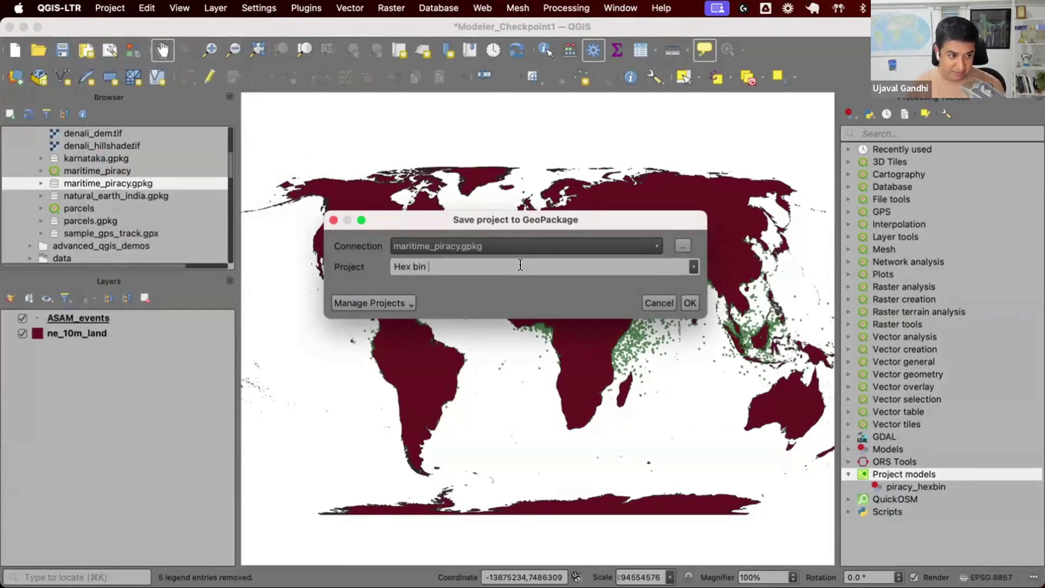
{"action": "type", "text": "Analysis"}
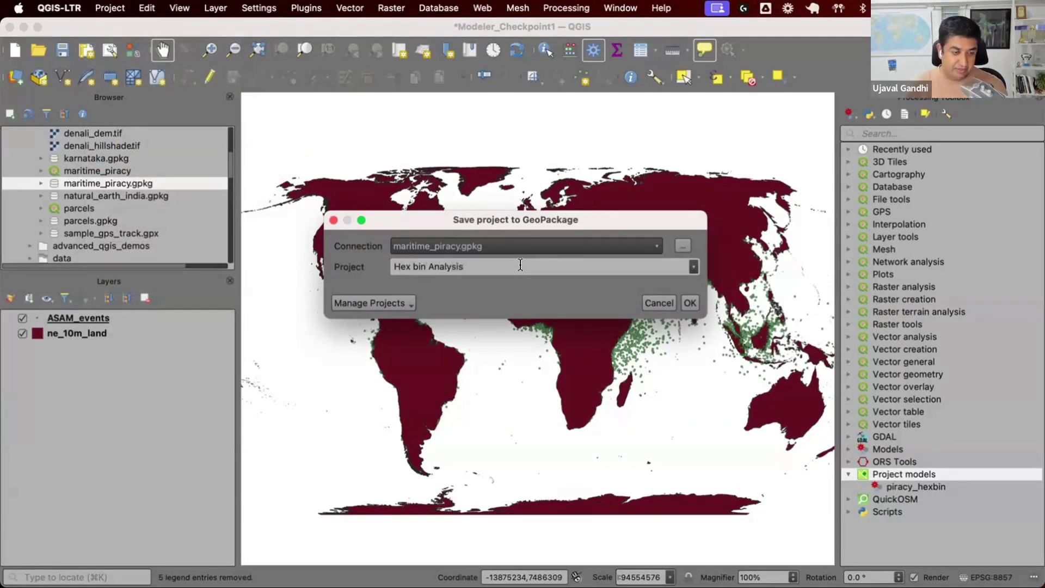
{"action": "left_click", "coordinate": [686, 302]}
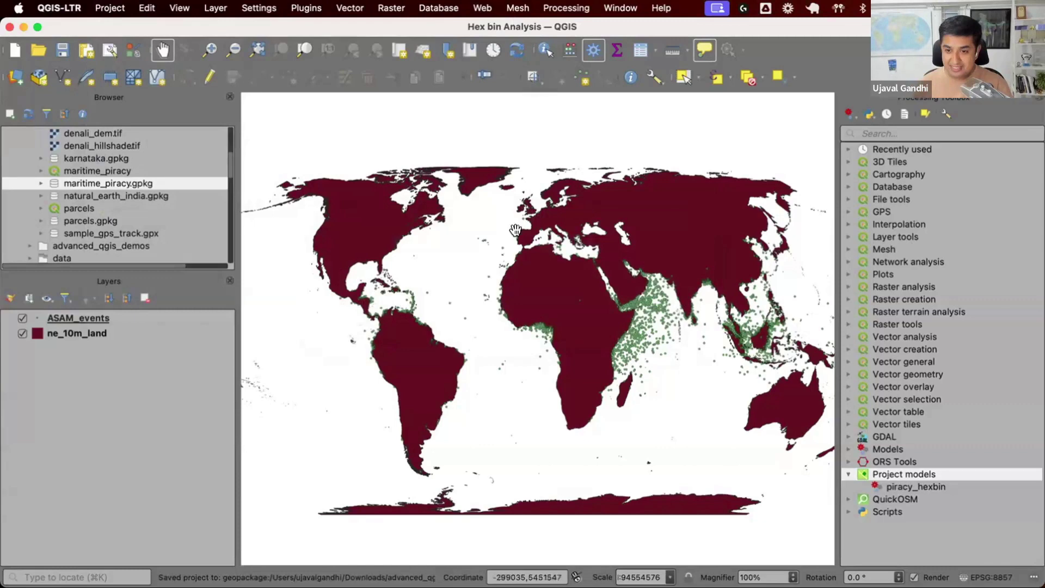
Step: Expand maritime_piracy.gpkg to check it now holds the layers and the Hex bin Analysis project
{"action": "left_click", "coordinate": [39, 182]}
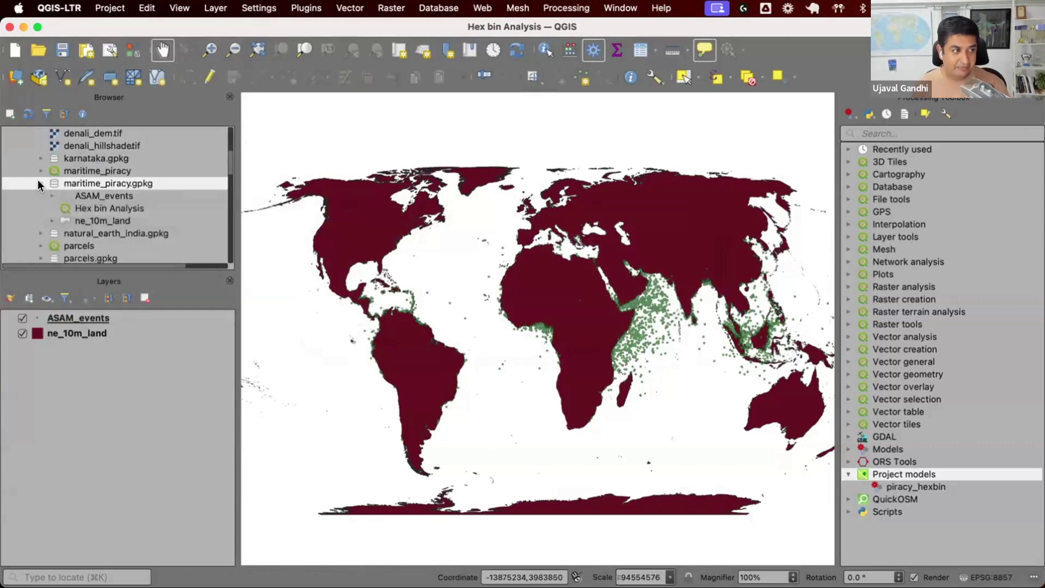
{"action": "left_click", "coordinate": [92, 217]}
{"action": "left_click", "coordinate": [99, 197]}
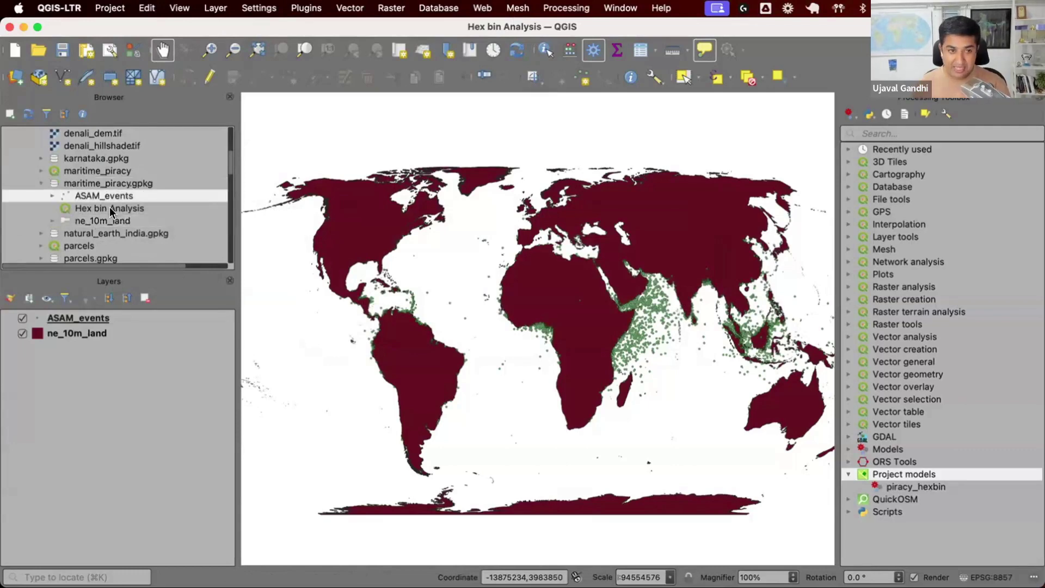
{"action": "left_click", "coordinate": [110, 210]}
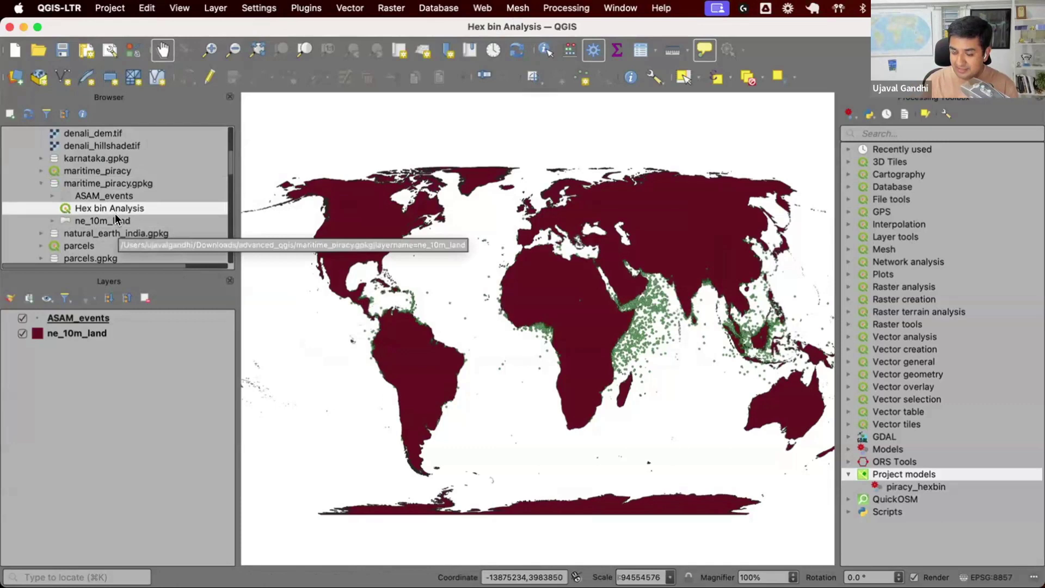
Step: Create a new empty project, reopen Hex bin Analysis from the GeoPackage, and show its piracy_hexbin model
{"action": "left_click", "coordinate": [15, 50]}
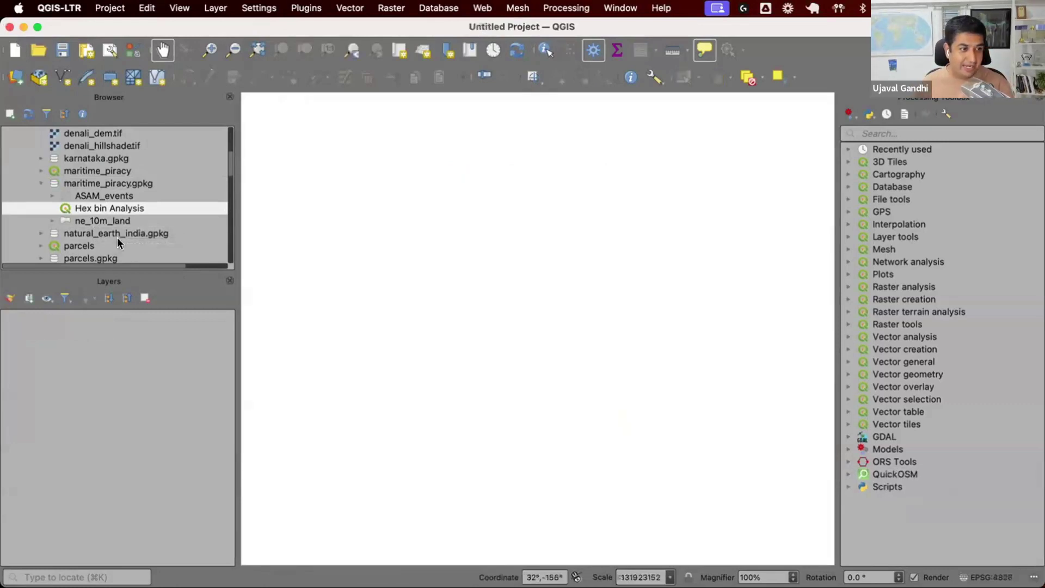
{"action": "double_click", "coordinate": [130, 178]}
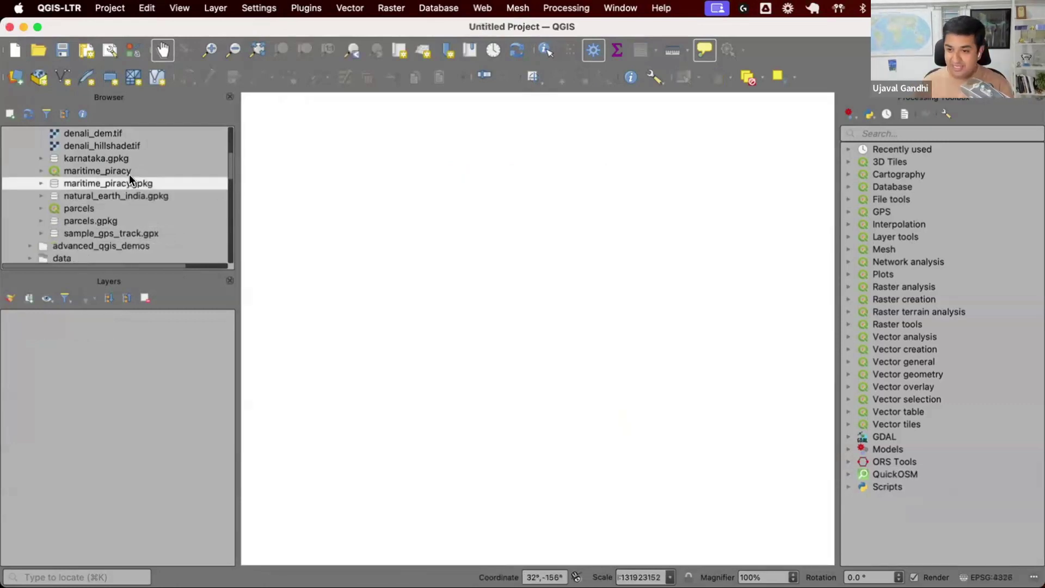
{"action": "double_click", "coordinate": [133, 184]}
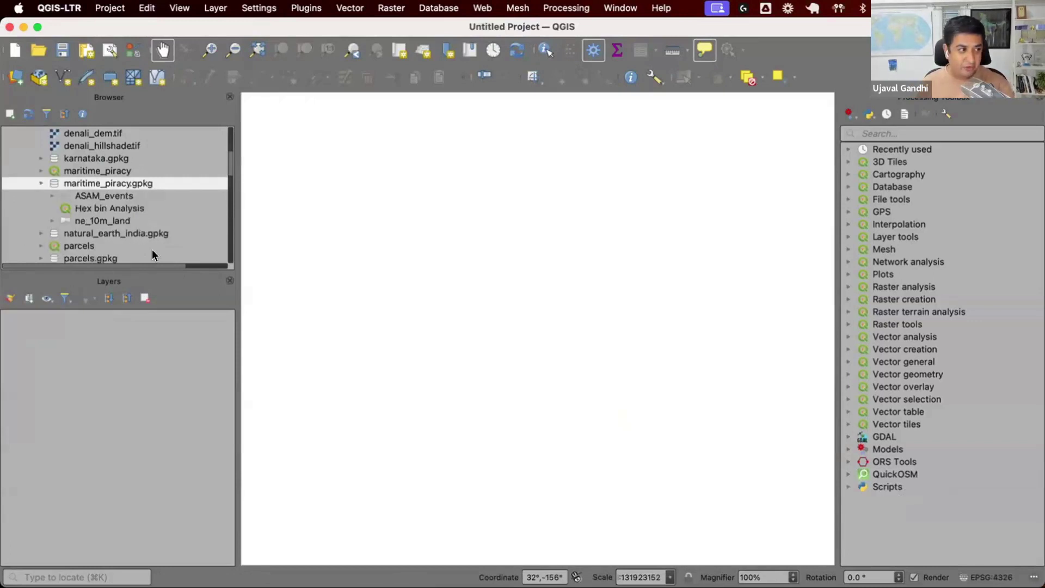
{"action": "double_click", "coordinate": [129, 207]}
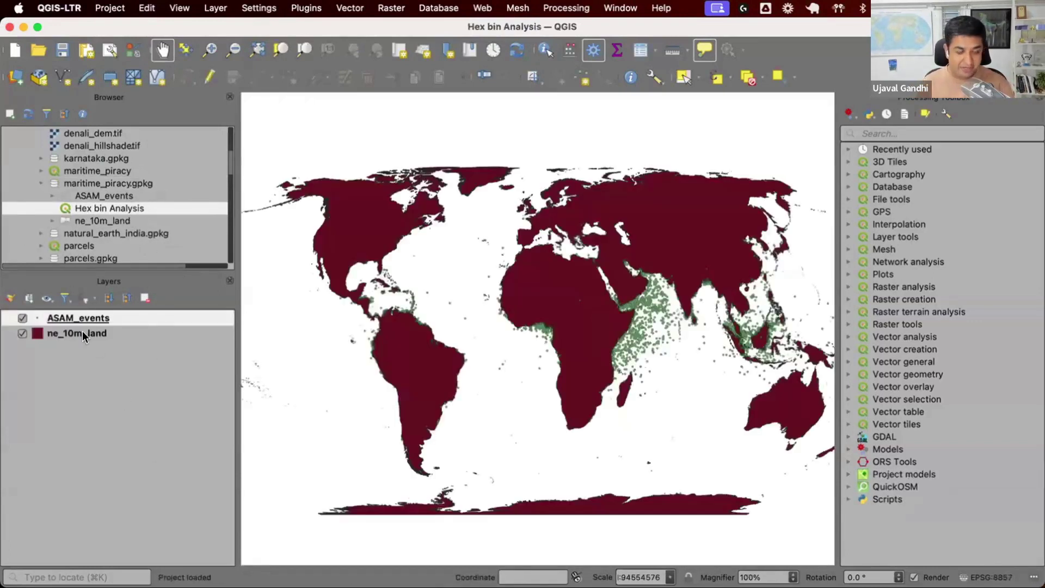
{"action": "double_click", "coordinate": [891, 476]}
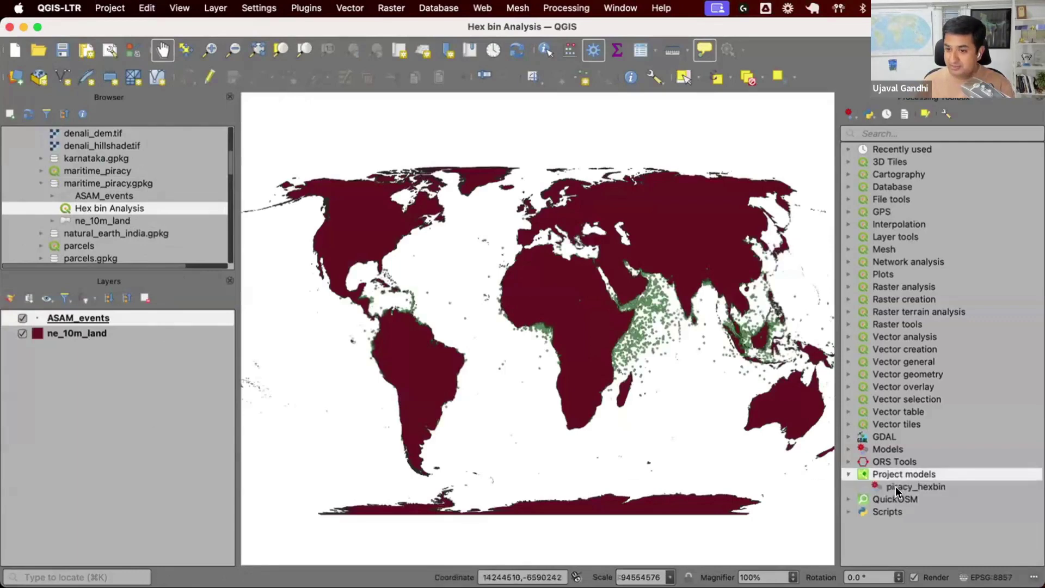